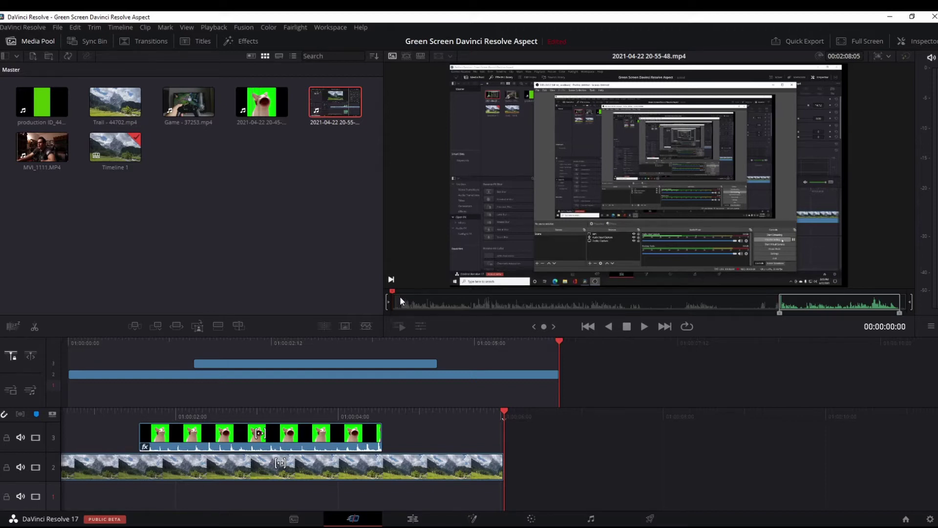
left_click_drag(400, 297, 394, 297)
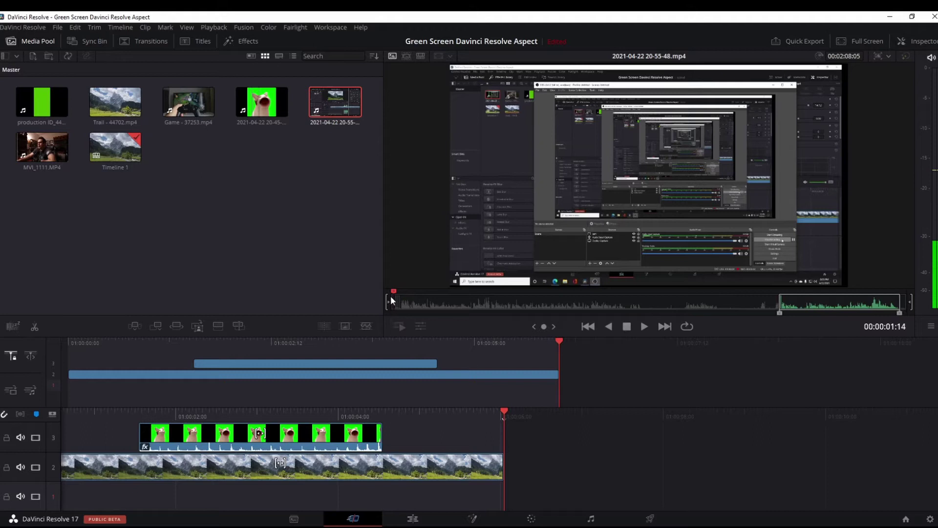
left_click_drag(779, 312, 399, 315)
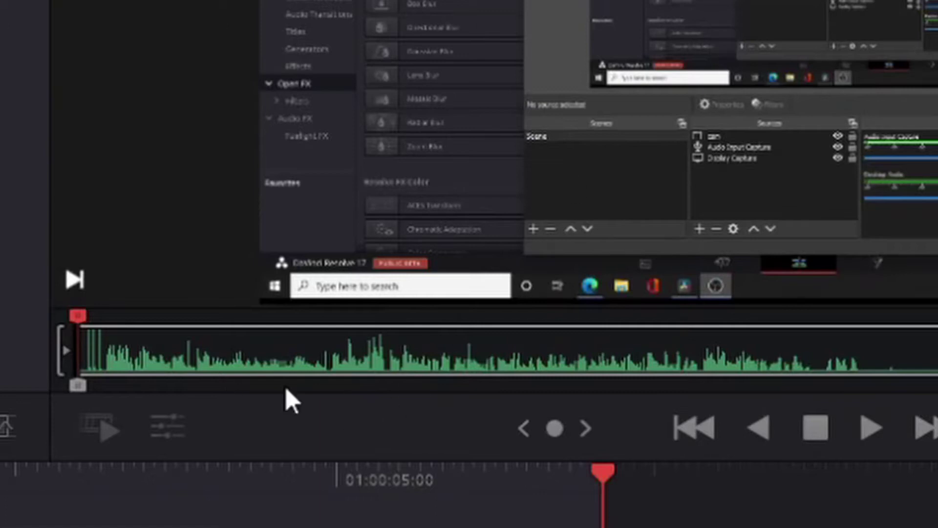
left_click_drag(77, 317, 673, 386)
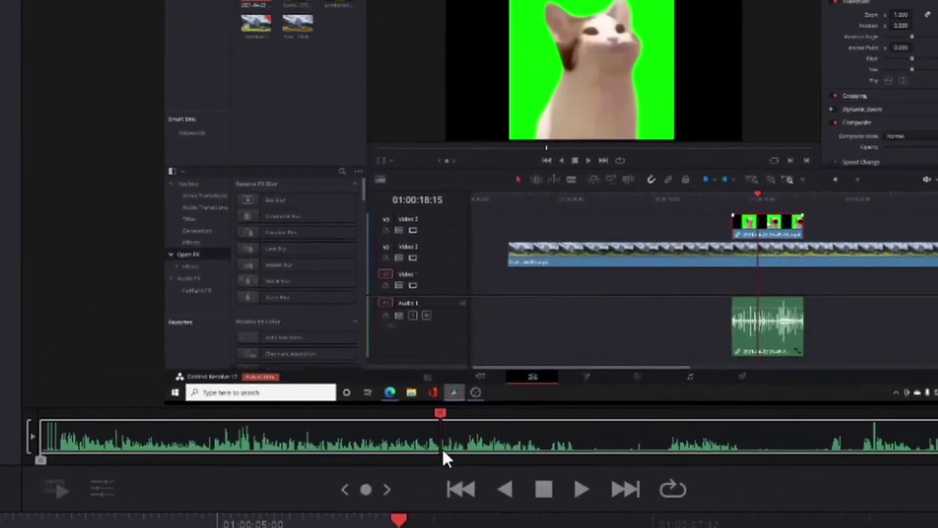
left_click_drag(442, 452, 33, 456)
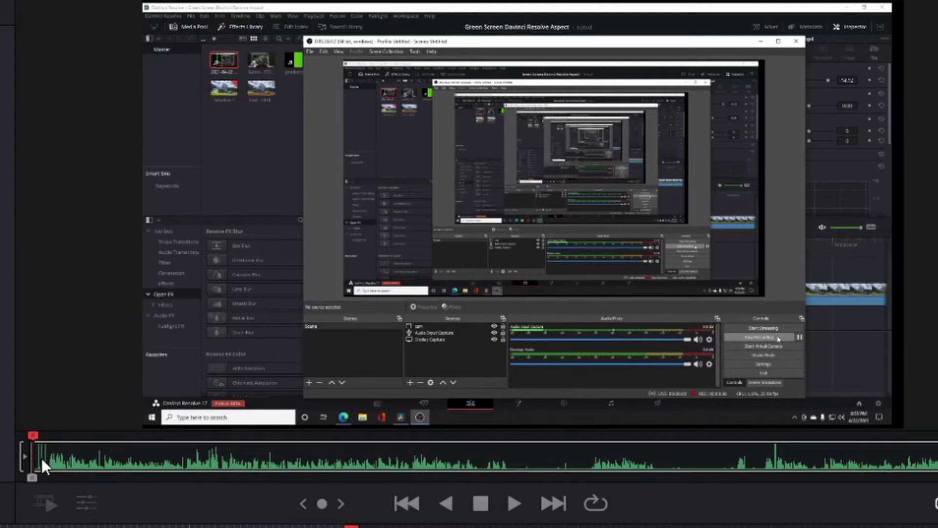
left_click_drag(35, 437, 28, 456)
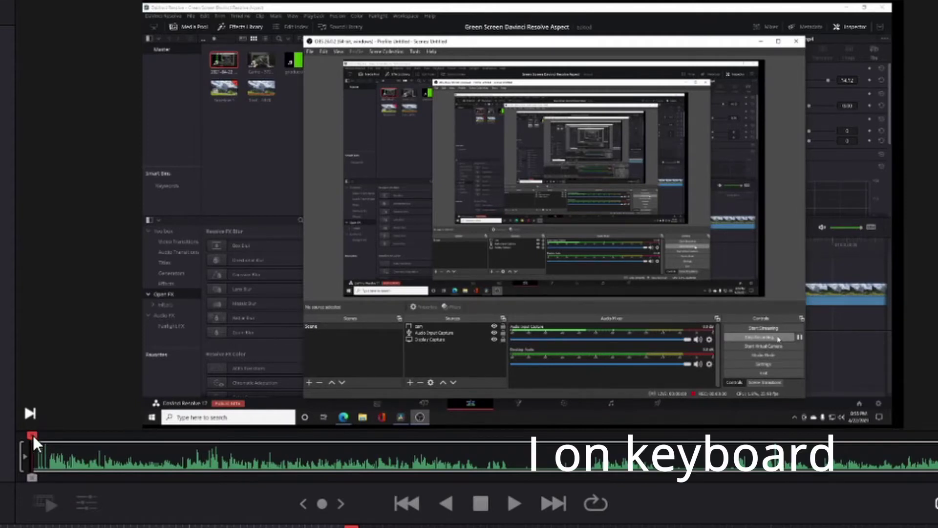
left_click_drag(33, 434, 488, 444)
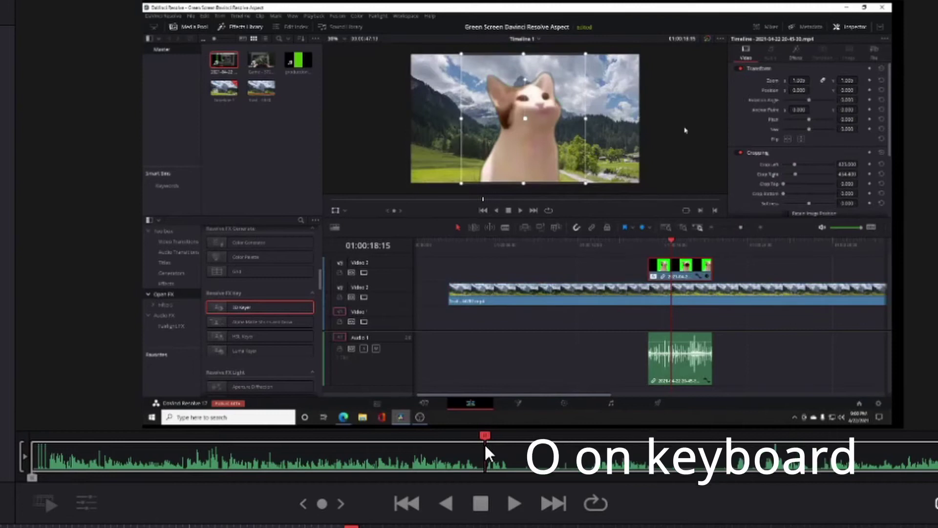
key("o")
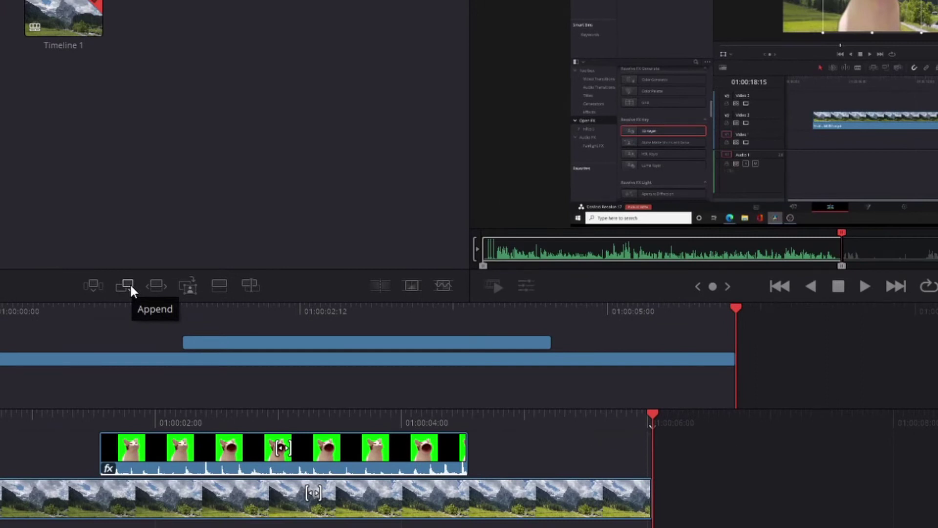
Append the trimmed screen recording, then slide it right on the Edit timeline to start near 01:02:51
left_click(127, 284)
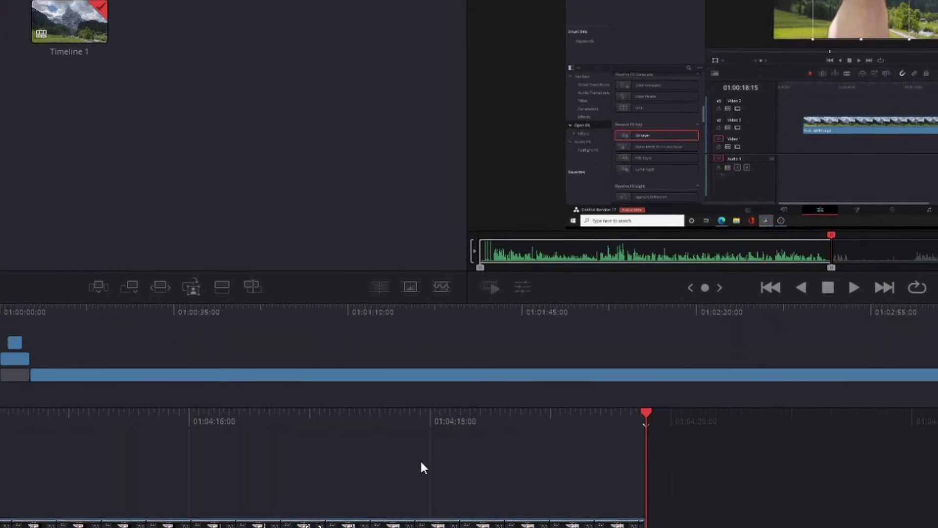
left_click(473, 522)
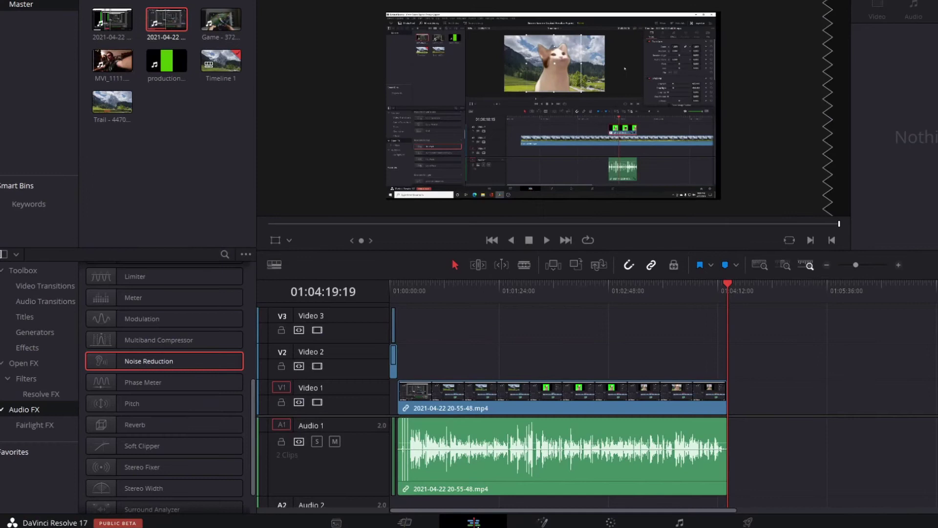
left_click_drag(471, 398, 726, 396)
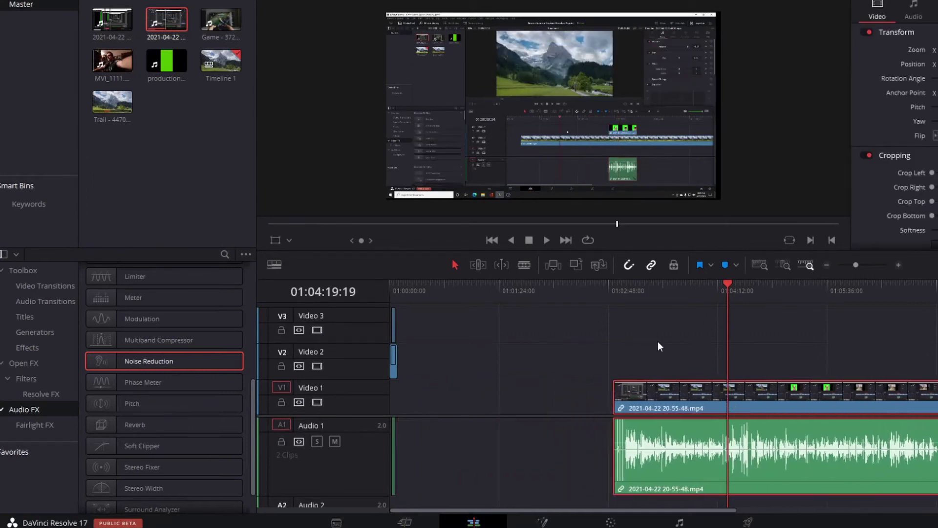
left_click(612, 293)
Load MVI_1111.MP4, set its in point at the opening clap and out point at the take's end
left_click(405, 522)
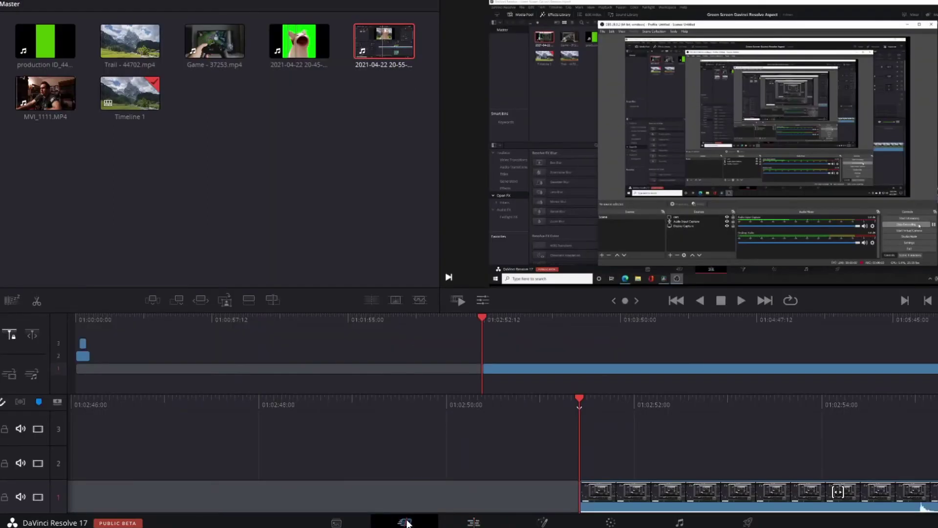
left_click(45, 94)
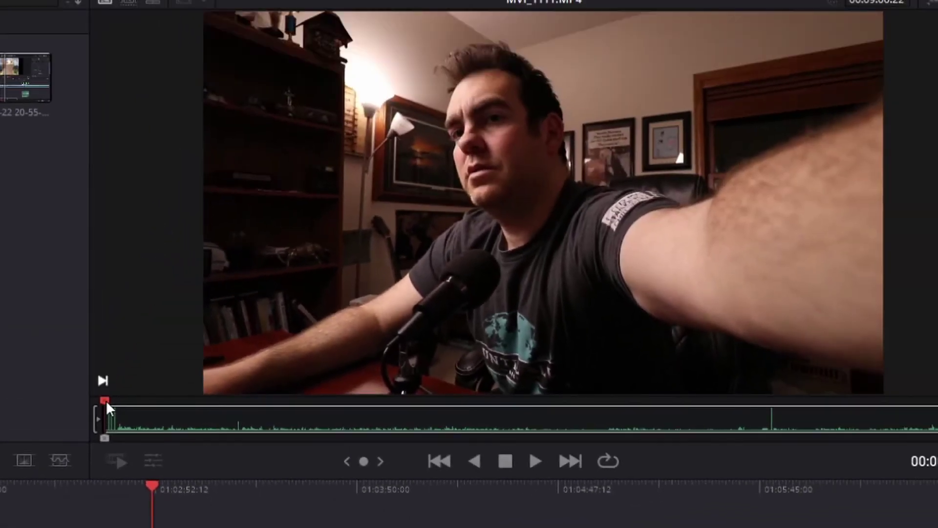
left_click_drag(154, 278, 157, 277)
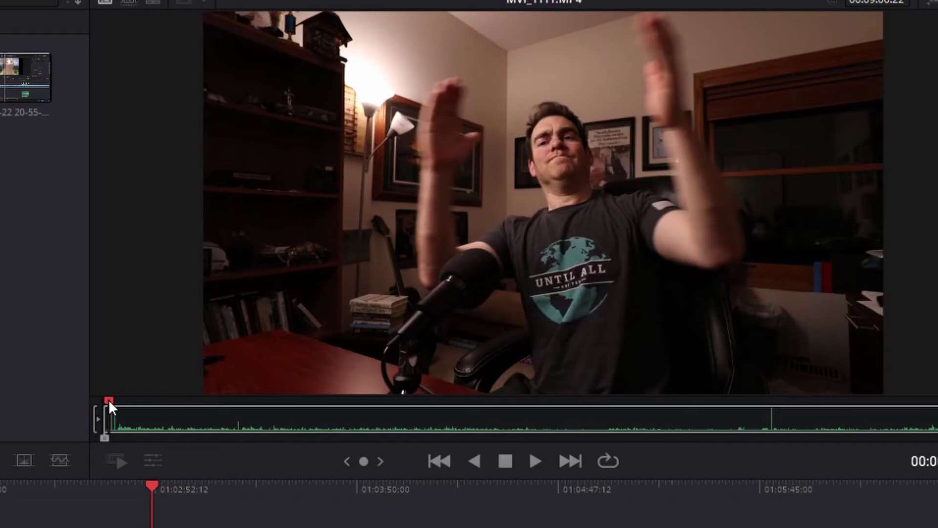
mouse_move(109, 400)
left_mouse_down()
mouse_move(769, 391)
mouse_move(102, 406)
left_mouse_up()
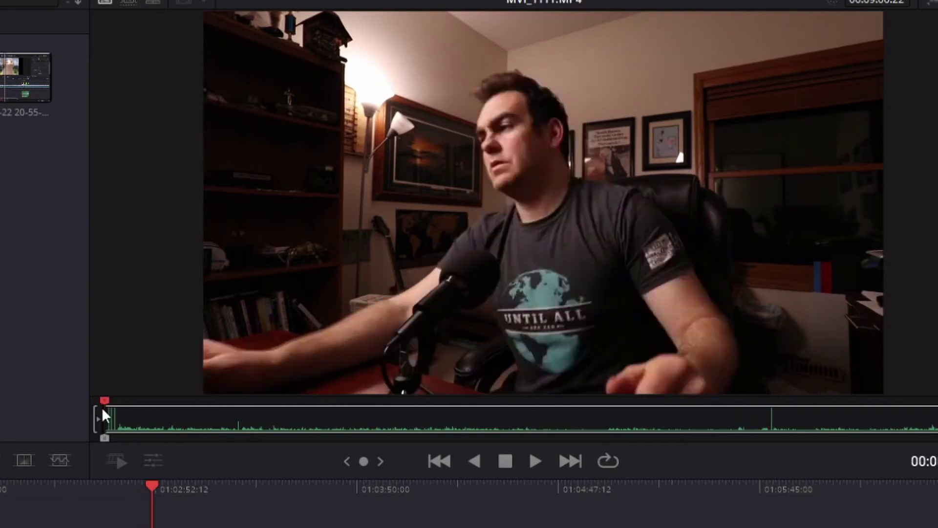
key("i")
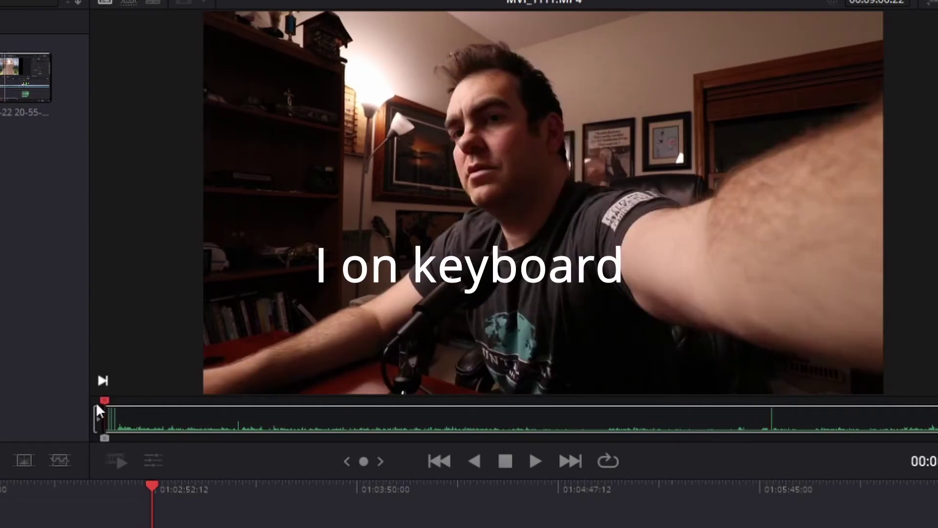
left_click_drag(104, 398, 541, 405)
key("o")
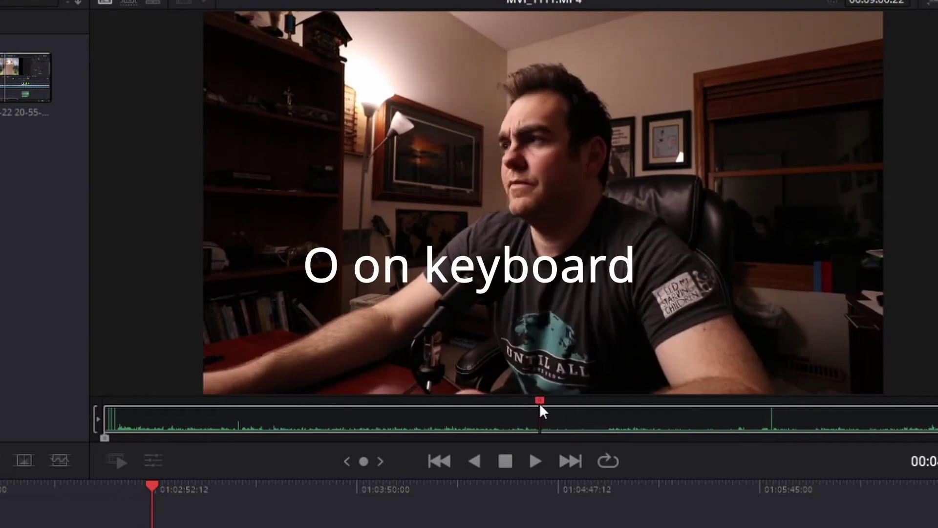
key("o")
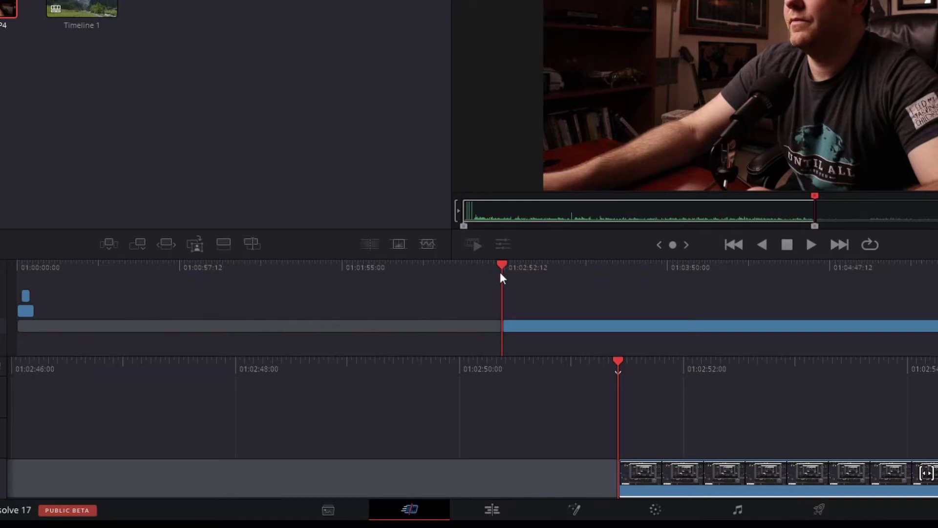
Place the marked MVI_1111.MP4 range on a new track above, aligned to the screen recording's start
mouse_move(503, 267)
left_mouse_down()
mouse_move(566, 270)
mouse_move(505, 271)
left_mouse_up()
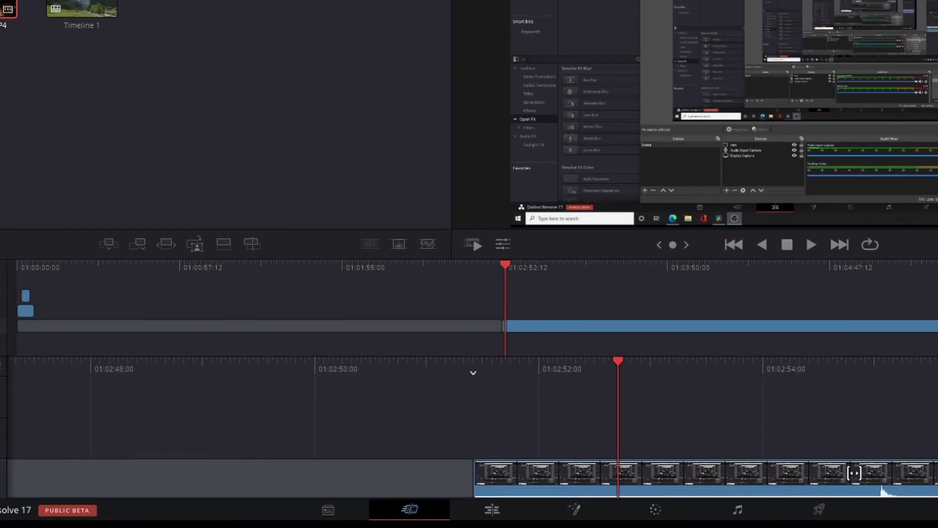
left_click(8, 9)
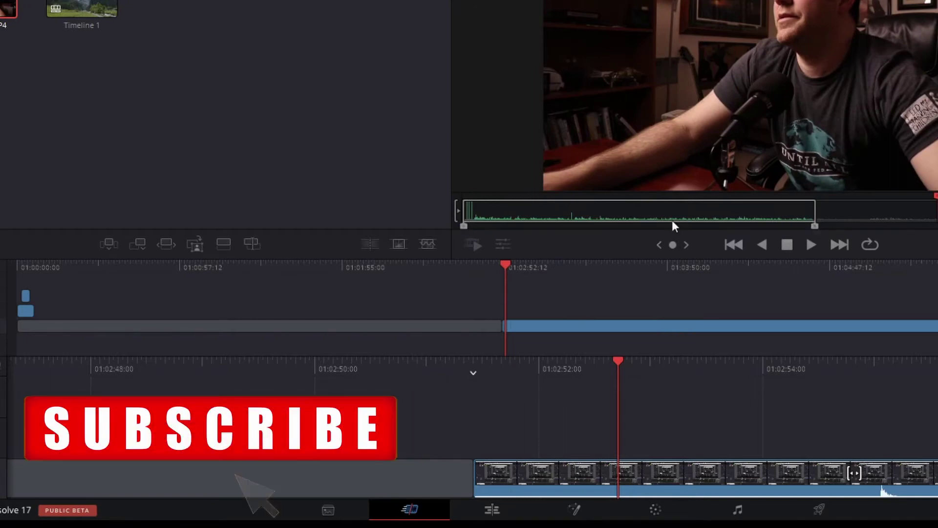
left_click(224, 244)
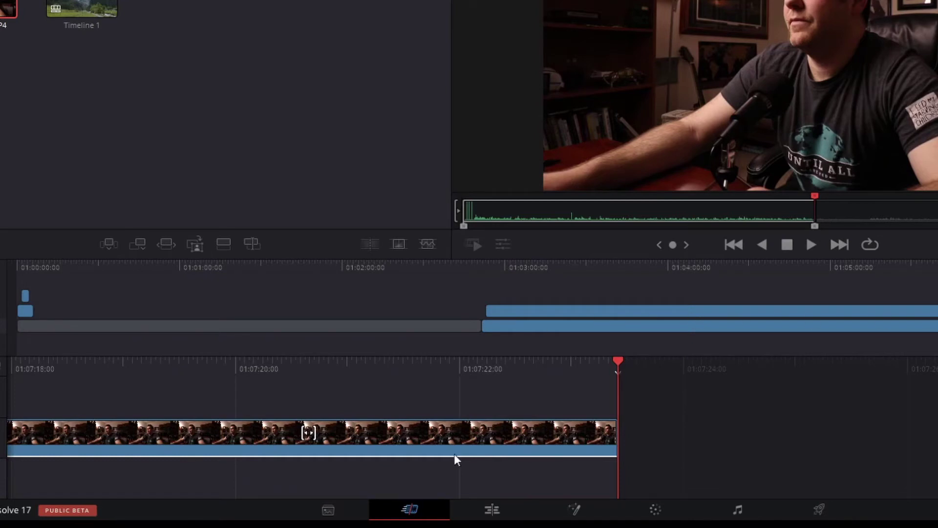
Inspect the Edit timeline with MVI_1111.MP4 on Video 2 and Audio 2 above the screen recording
left_click(492, 510)
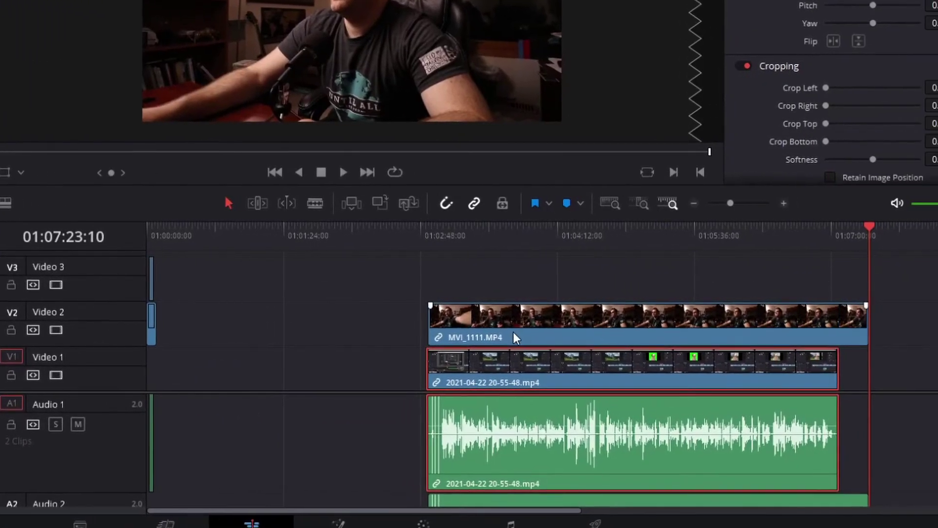
left_click(499, 244)
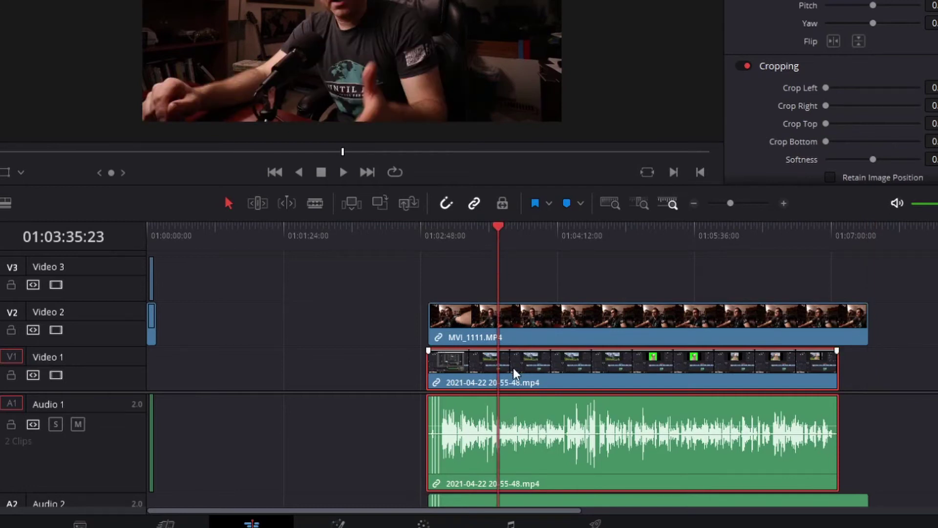
scroll(479, 470, "down", 2)
scroll(480, 470, "up", 1)
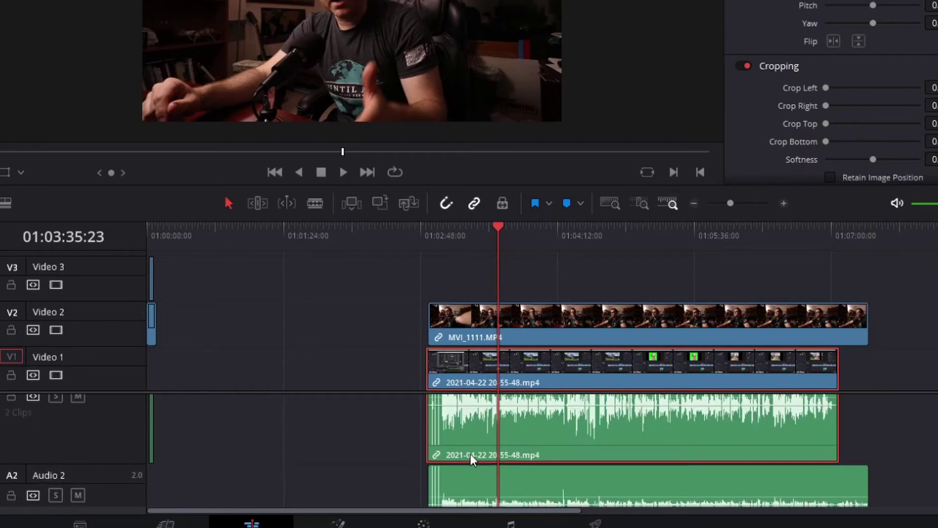
scroll(470, 453, "up", 1)
On the Cut page, set the source clip's In point at its audio start and park the playhead at the timeline's end
left_click(165, 523)
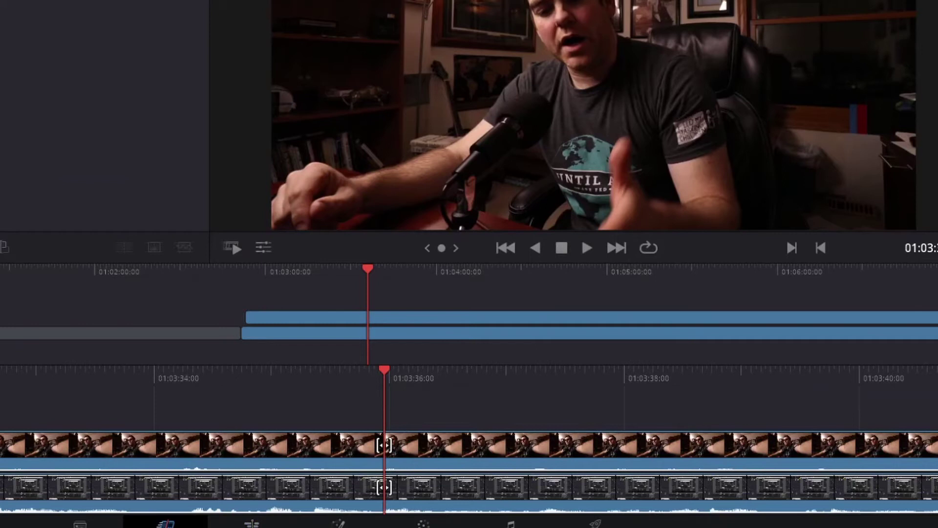
left_click(133, 218)
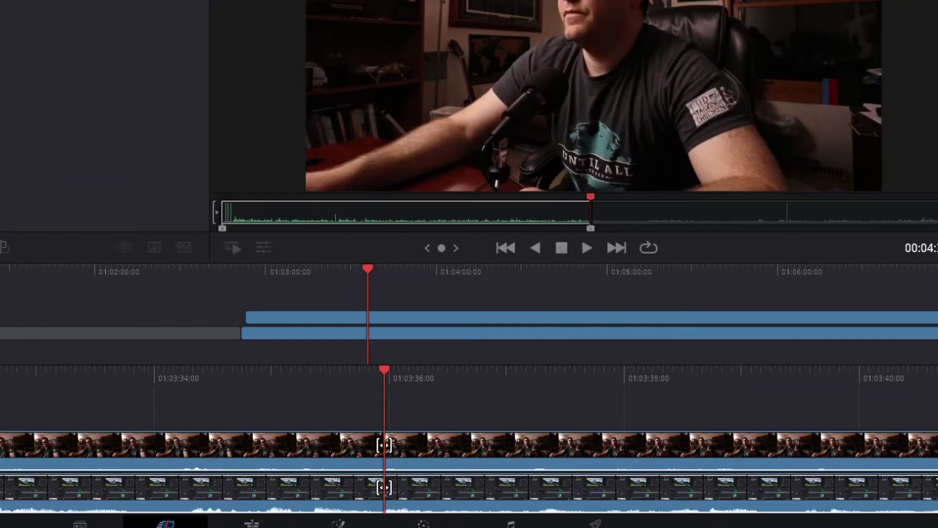
left_click_drag(648, 197, 771, 196)
key("i")
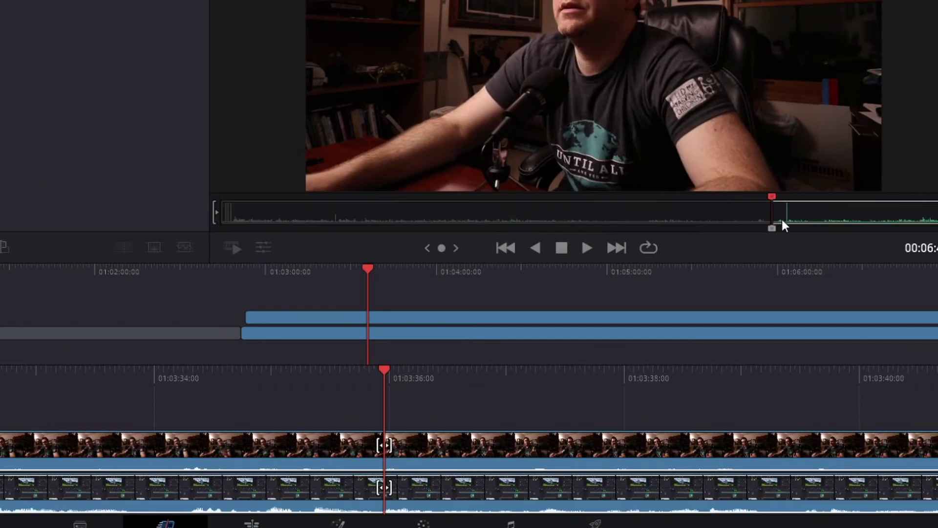
key("space")
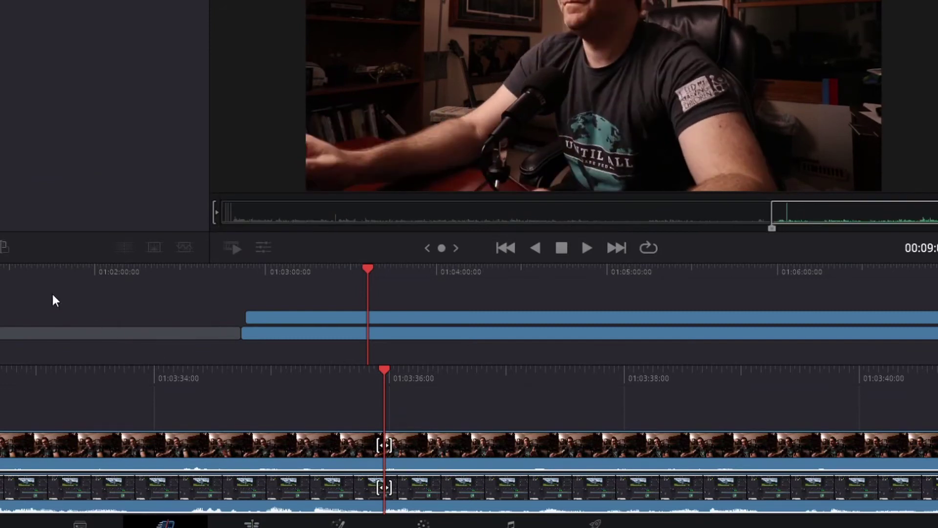
left_click_drag(369, 272, 937, 286)
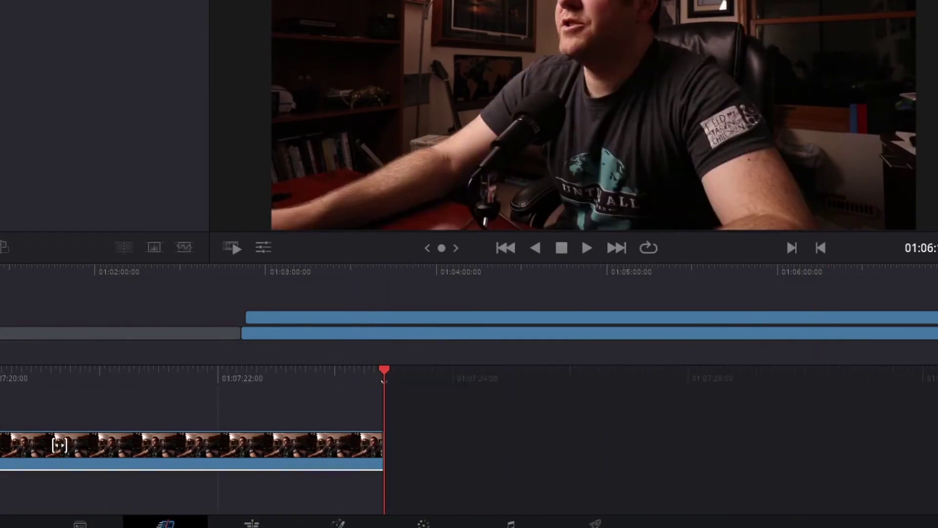
key("q")
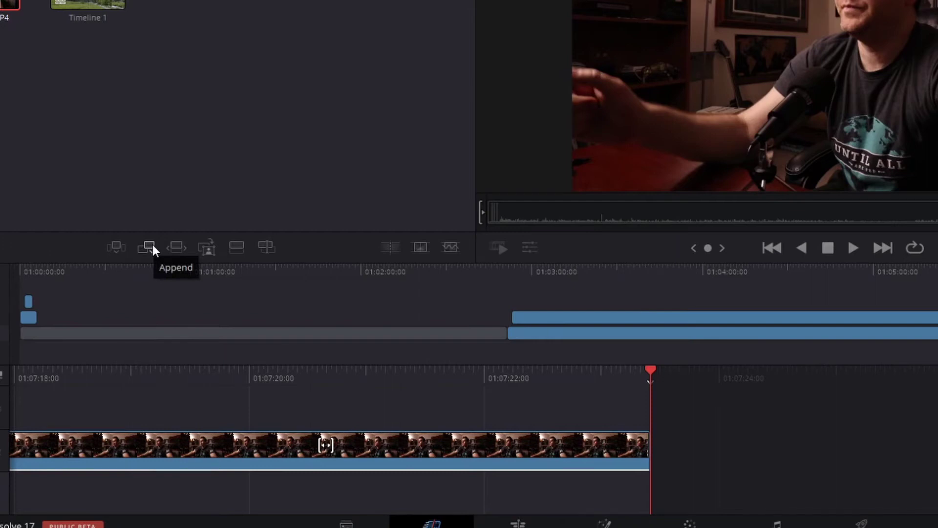
Append the marked source section at the timeline's end and shift it right on the Edit page
left_click(152, 246)
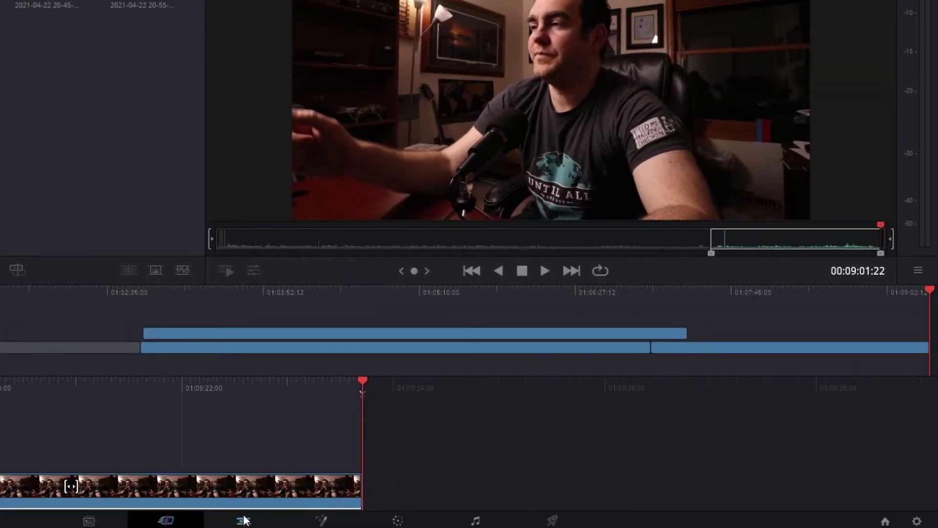
left_click(244, 520)
left_click_drag(395, 379, 685, 352)
left_click(165, 521)
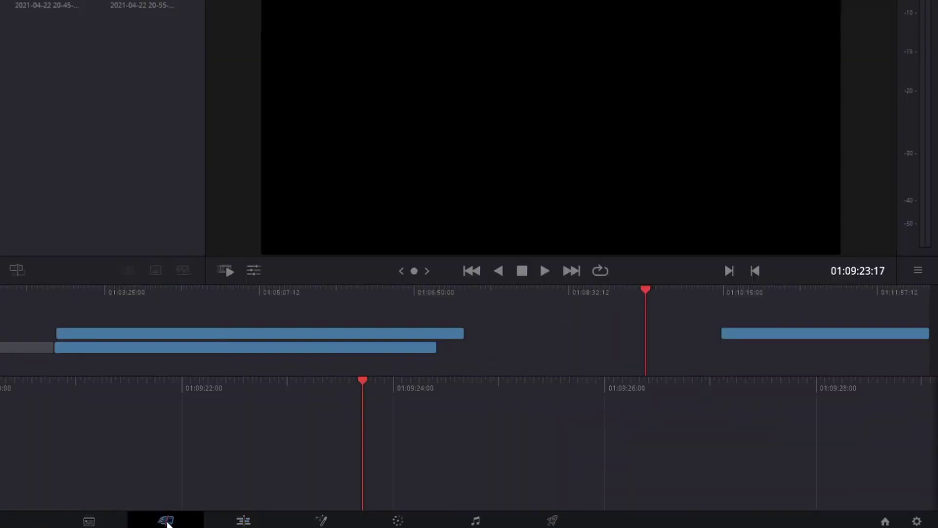
Line the MVI_1111 clip and its Audio 2 audio up with the screen recording's start, then deselect
left_click(333, 96)
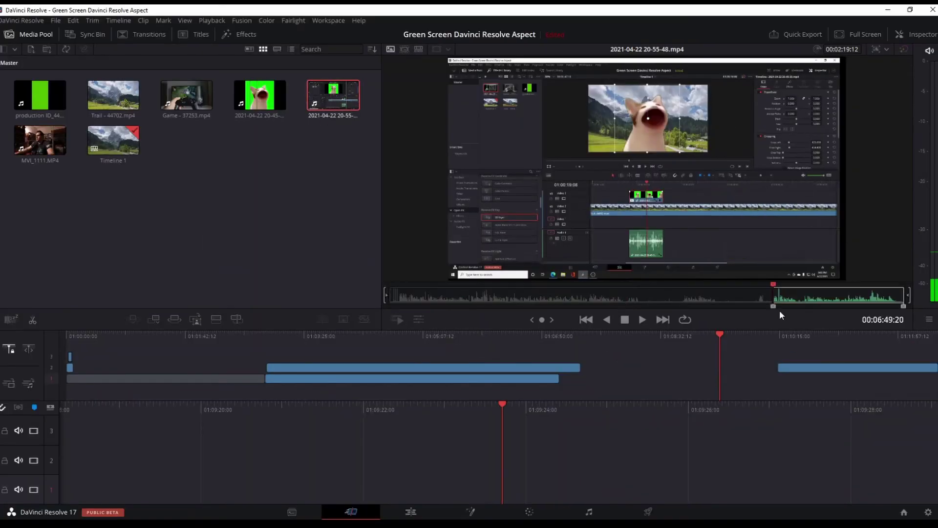
left_click(154, 318)
key("shift+4")
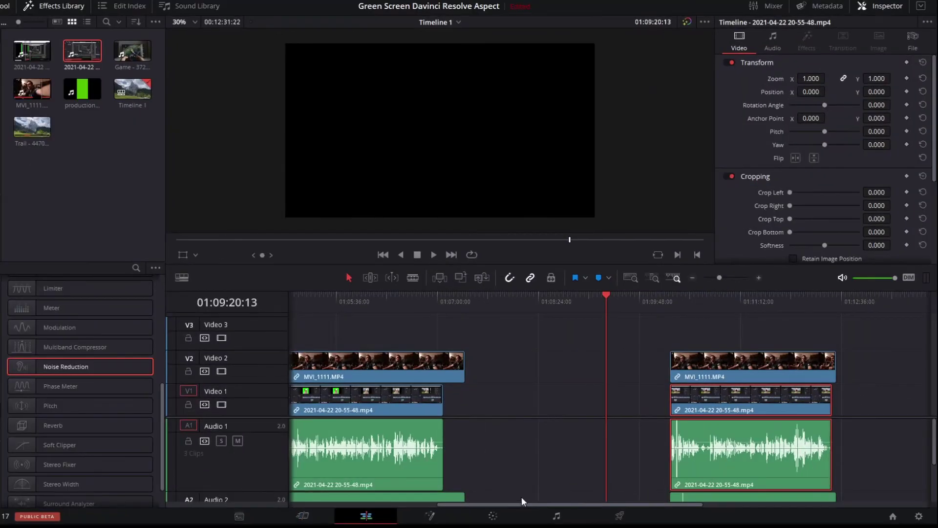
left_click_drag(557, 491, 431, 503)
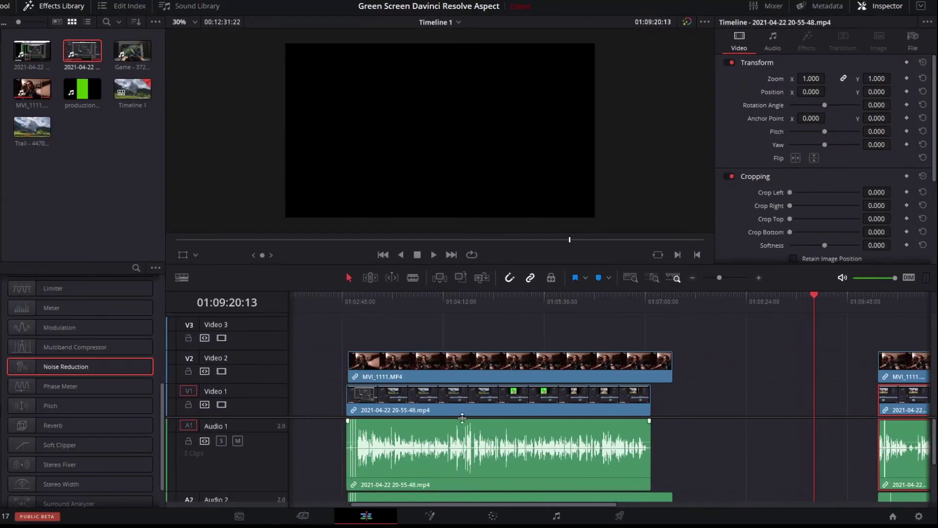
left_click(422, 315)
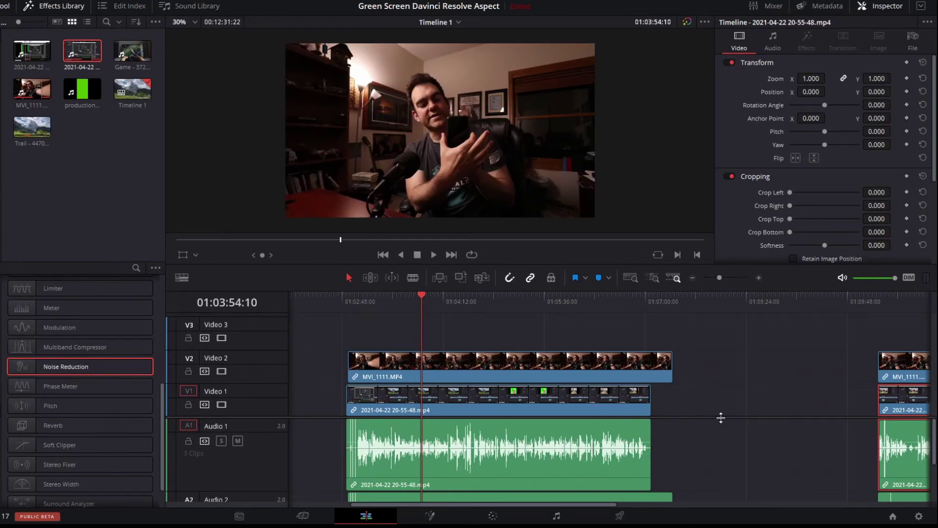
scroll(721, 417, "down", 3)
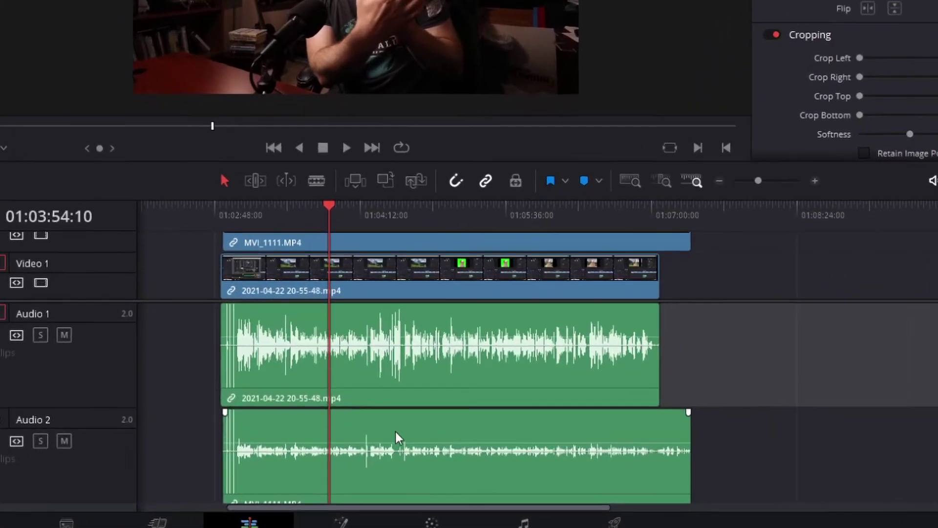
left_click_drag(457, 463, 533, 449)
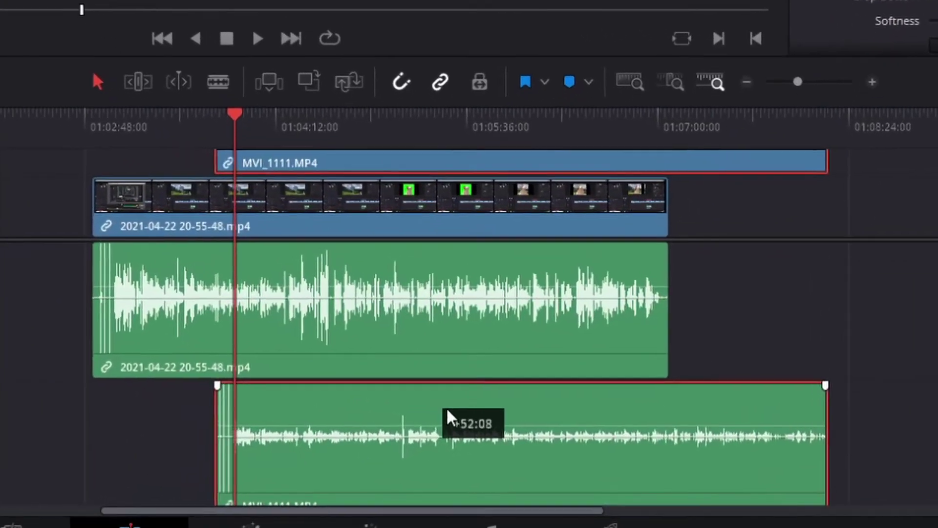
left_click_drag(447, 410, 325, 413)
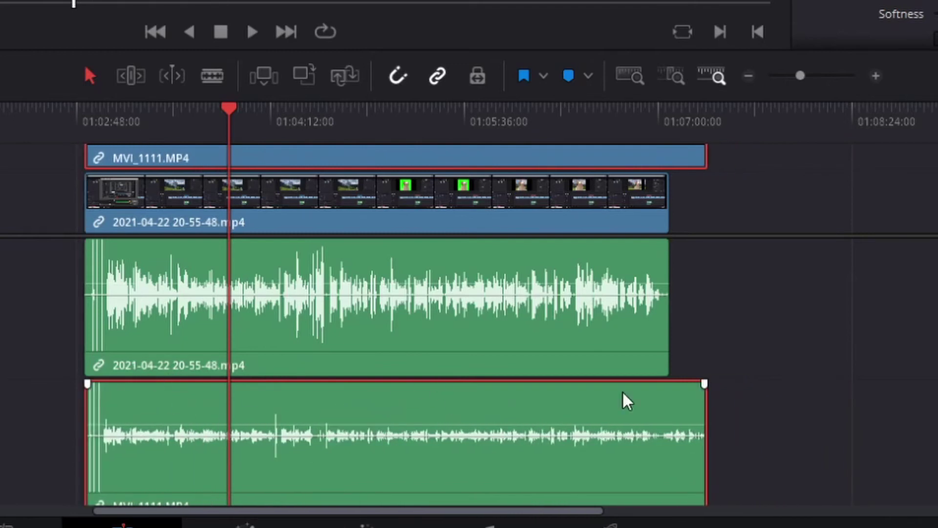
left_click(733, 332)
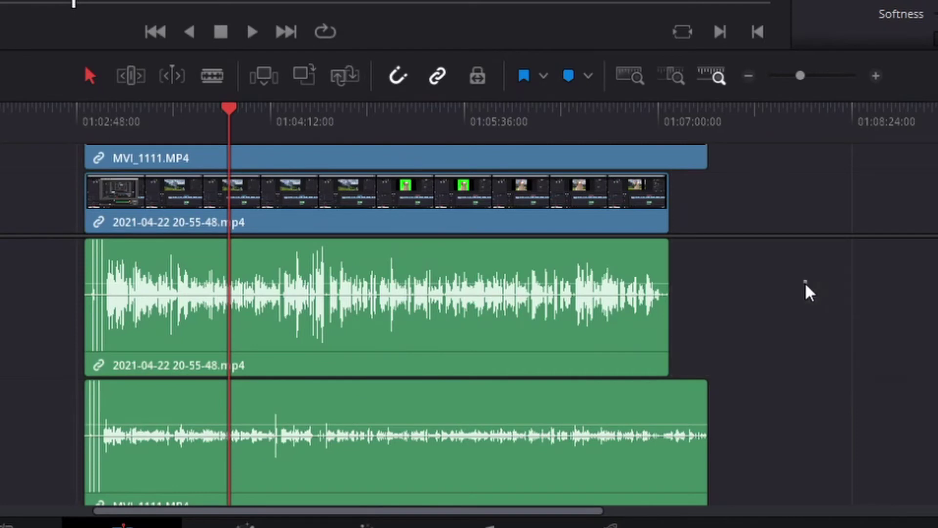
Select MVI_1111.MP4 and the screen recording, then apply Auto Align Clips > Based On Waveform
left_click_drag(804, 282, 517, 427)
right_click(476, 338)
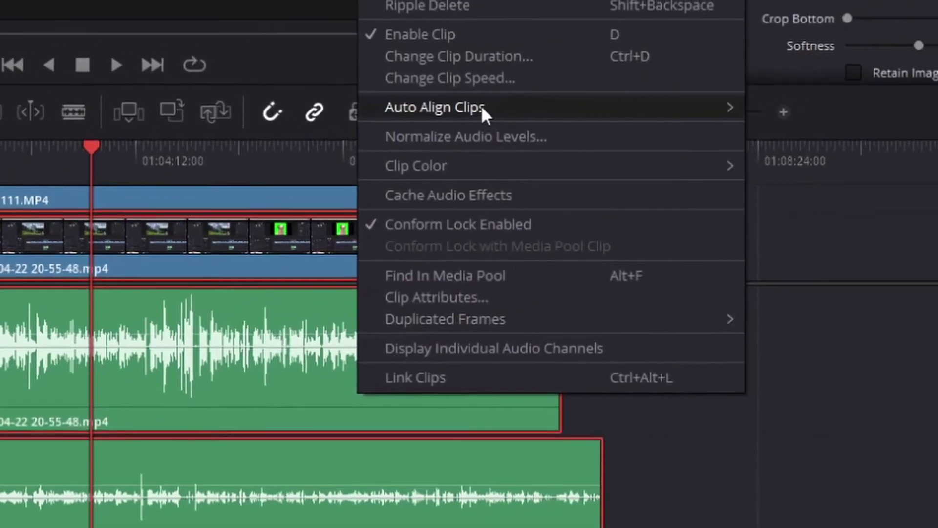
mouse_move(482, 108)
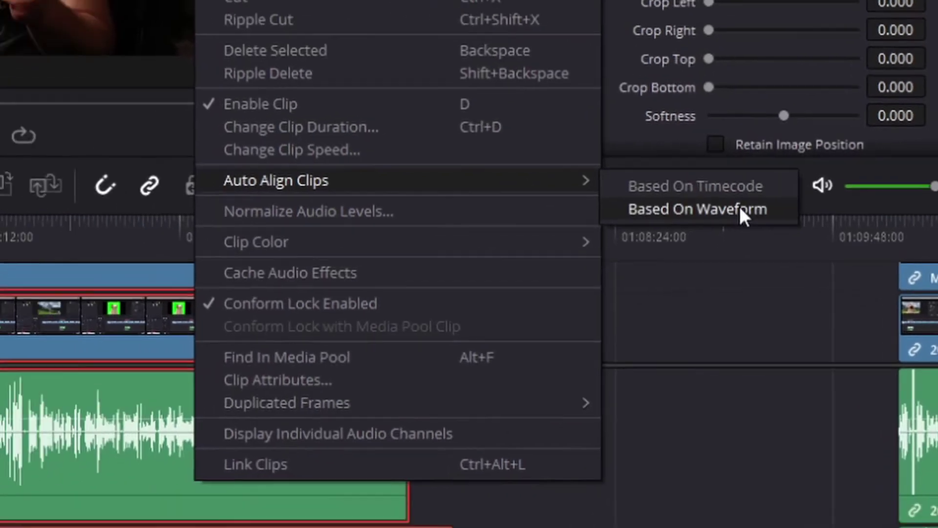
left_click(698, 219)
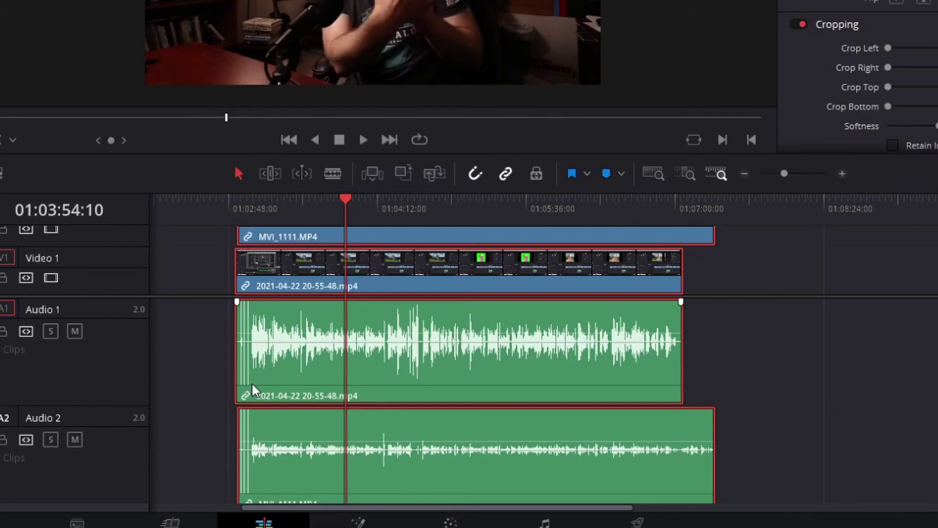
Play back the synced clips zoomed in, stopping at 01:02:59:19, then zoom the timeline out
left_click(238, 208)
key("space")
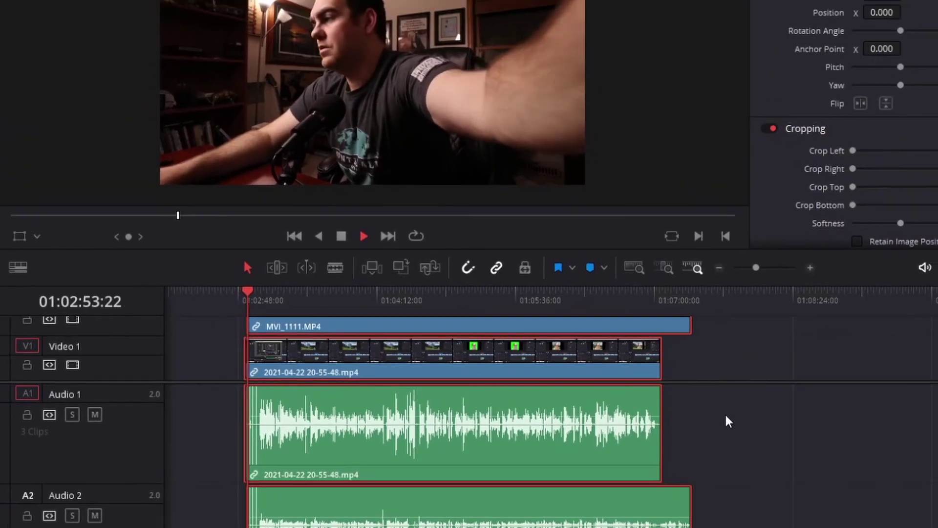
key("space")
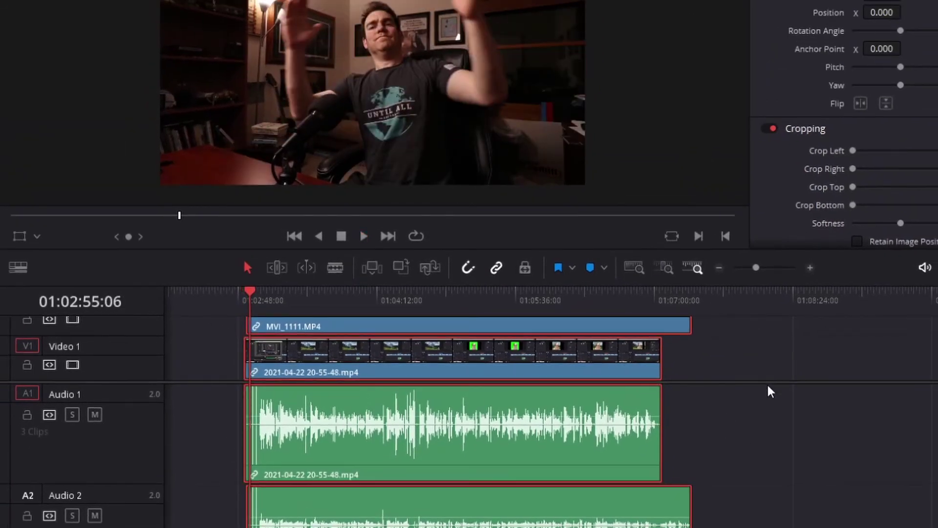
scroll(781, 364, "down", 1)
left_click(810, 267)
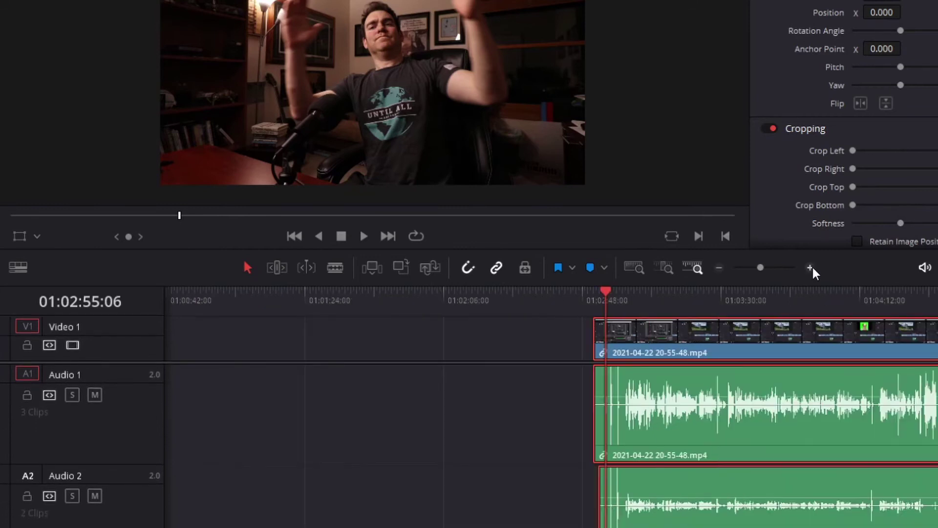
key("space")
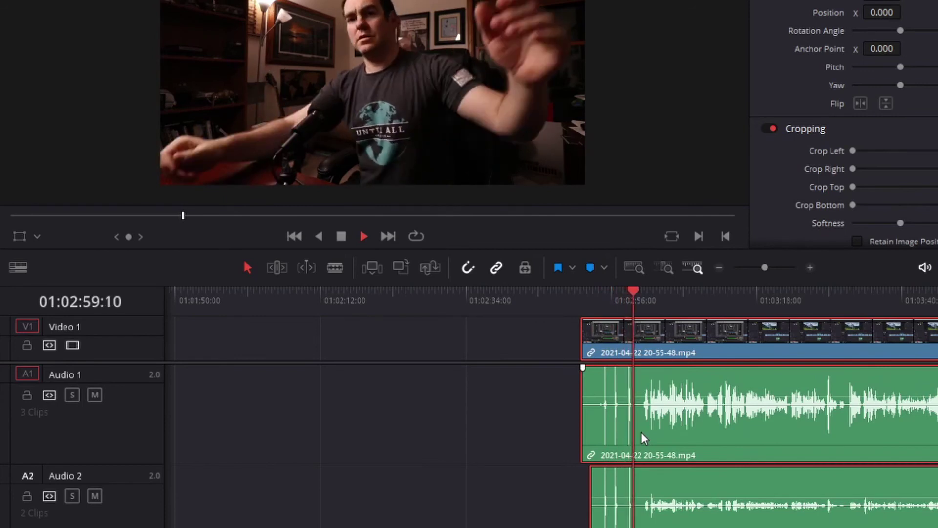
key("space")
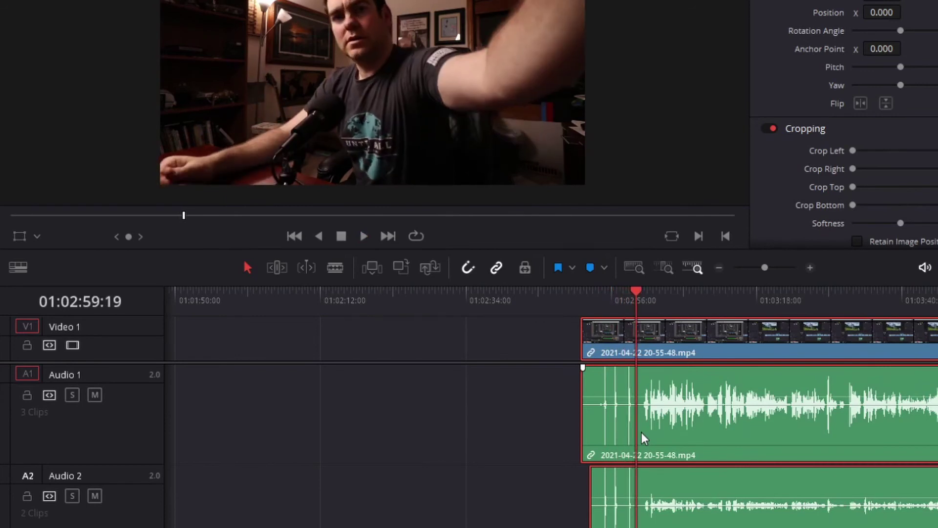
left_click(718, 267)
Trim the Audio 2 camera audio to end with Audio 1, then toggle the V2 camera clip off and on
left_click(718, 267)
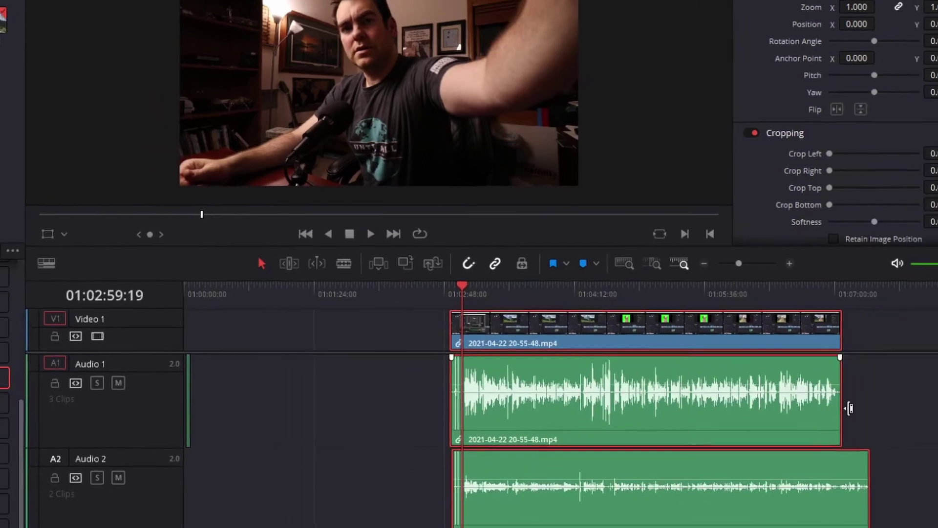
left_click(862, 468)
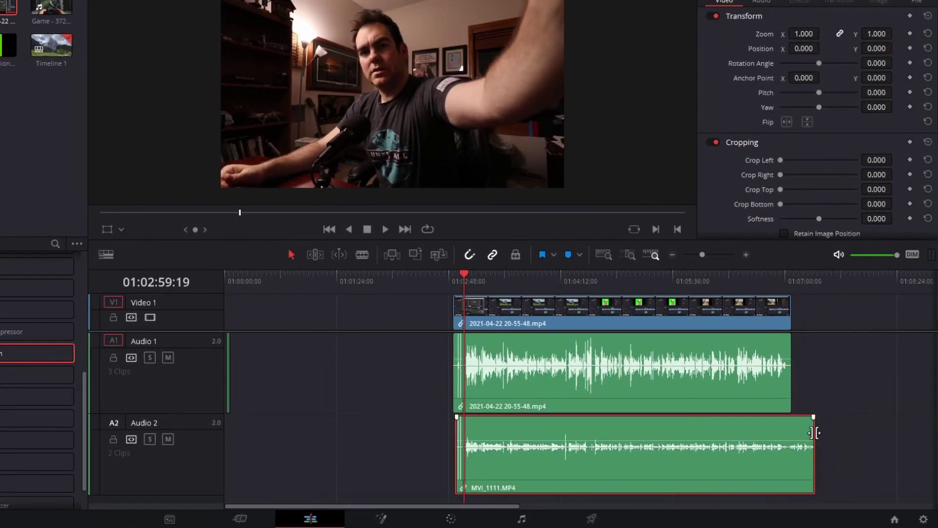
left_click_drag(814, 433, 792, 431)
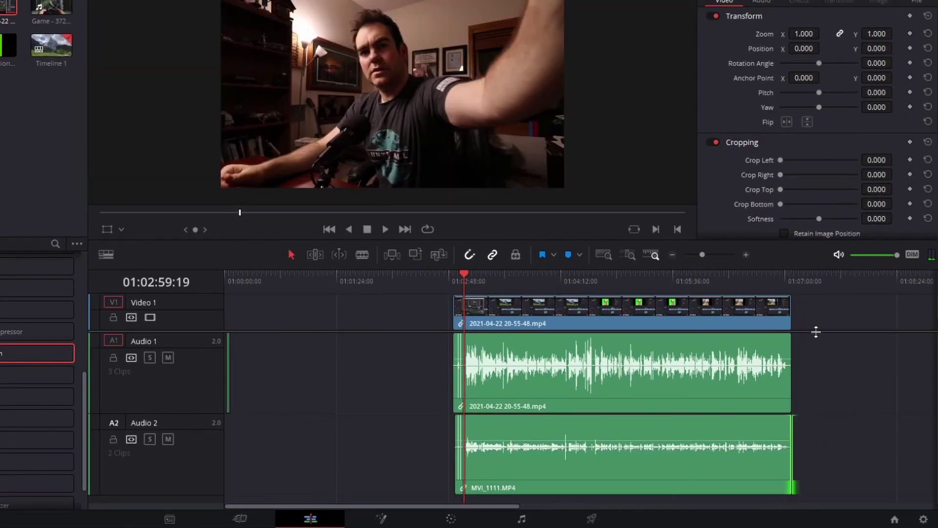
scroll(816, 332, "up", 2)
left_click(572, 329)
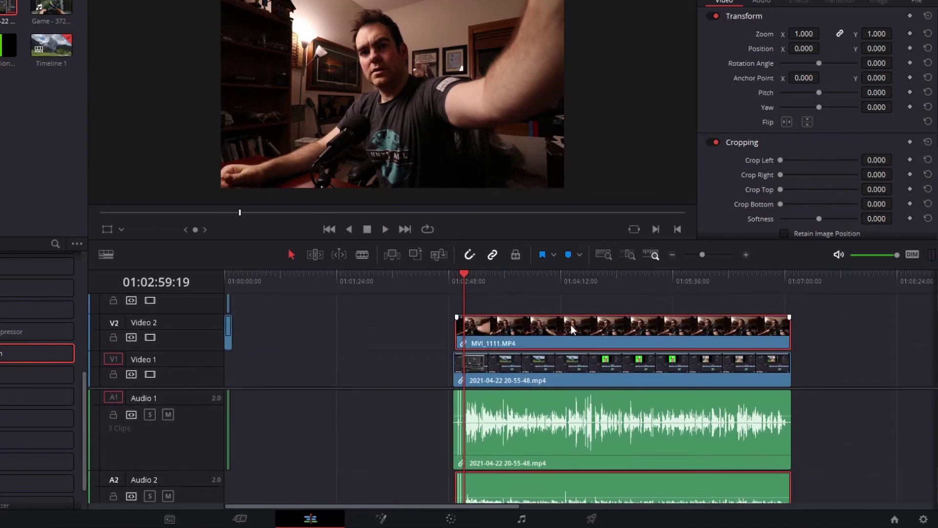
key("d")
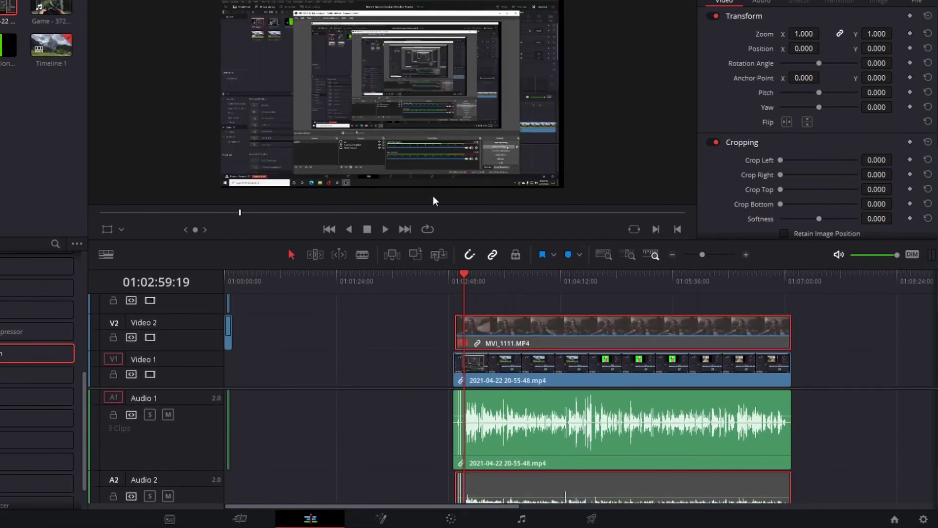
key("d")
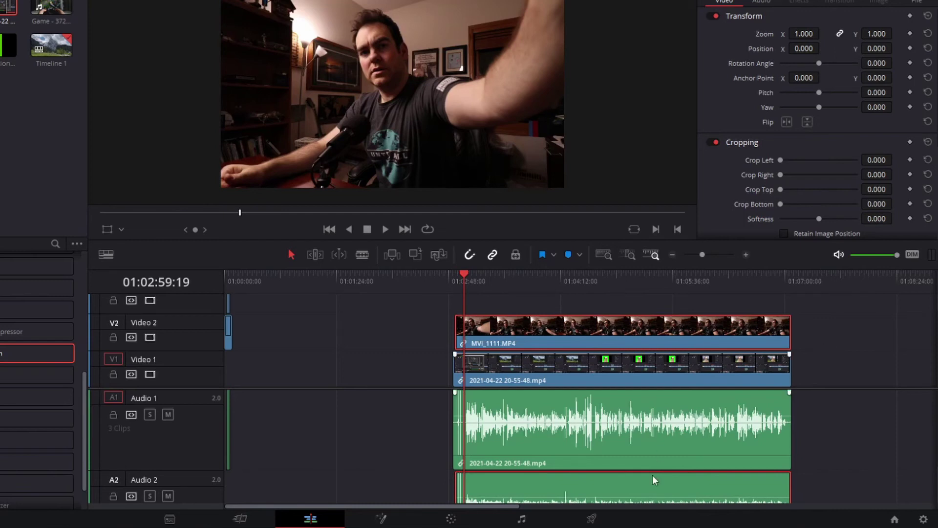
Scrub the playhead to around 01:11:04 to compare the stacked clips
left_click_drag(487, 506, 758, 511)
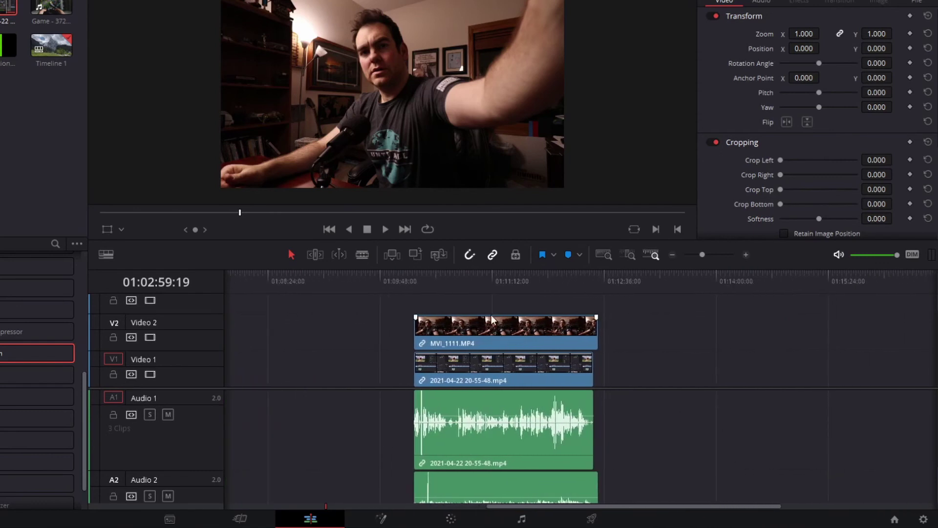
left_click(482, 288)
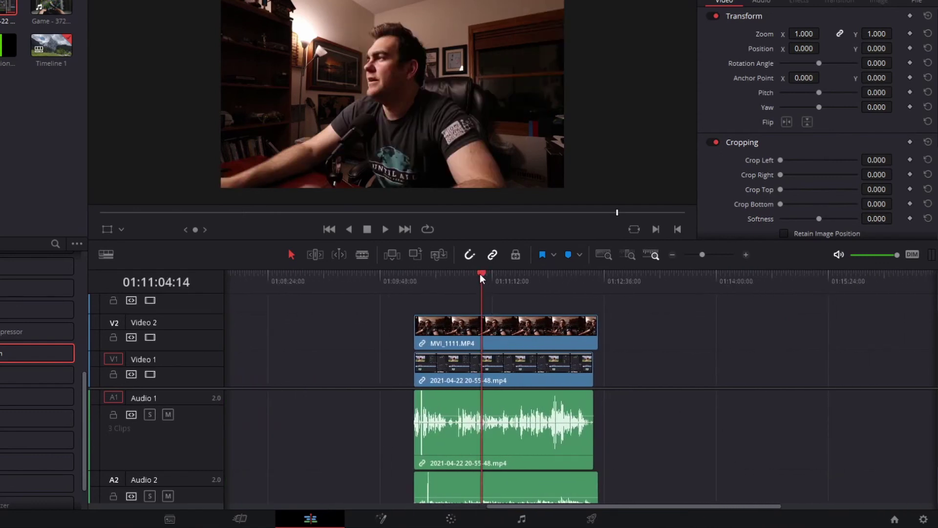
mouse_move(480, 274)
left_mouse_down()
mouse_move(459, 274)
mouse_move(546, 280)
mouse_move(496, 279)
left_mouse_up()
Temporarily disable MVI_1111.MP4 to check the screen recording's sync, then re-enable and deselect it
left_click(479, 330)
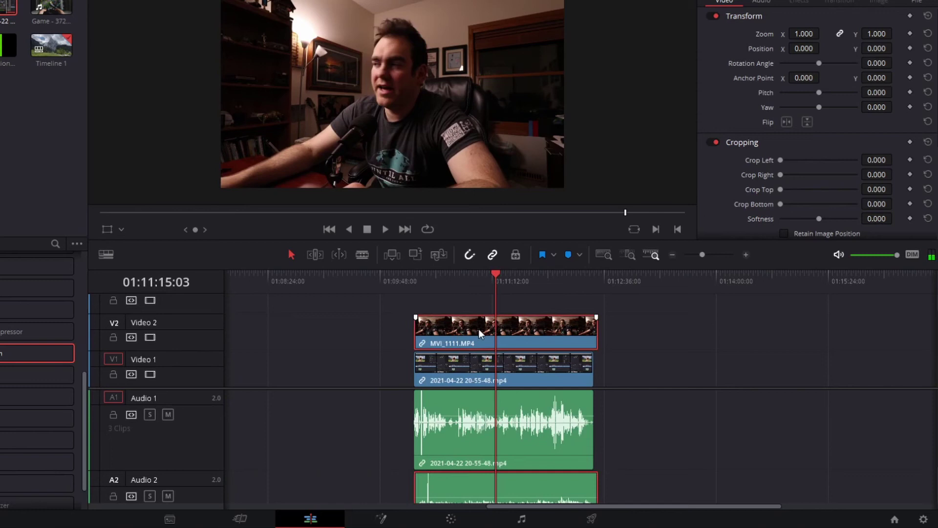
key("d")
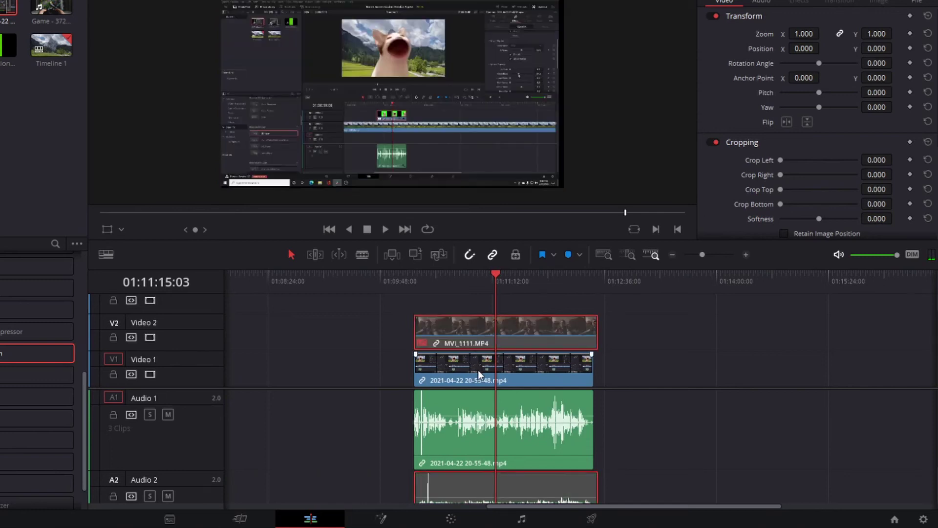
mouse_move(472, 288)
left_mouse_down()
mouse_move(449, 285)
mouse_move(547, 284)
mouse_move(480, 285)
left_mouse_up()
key("d")
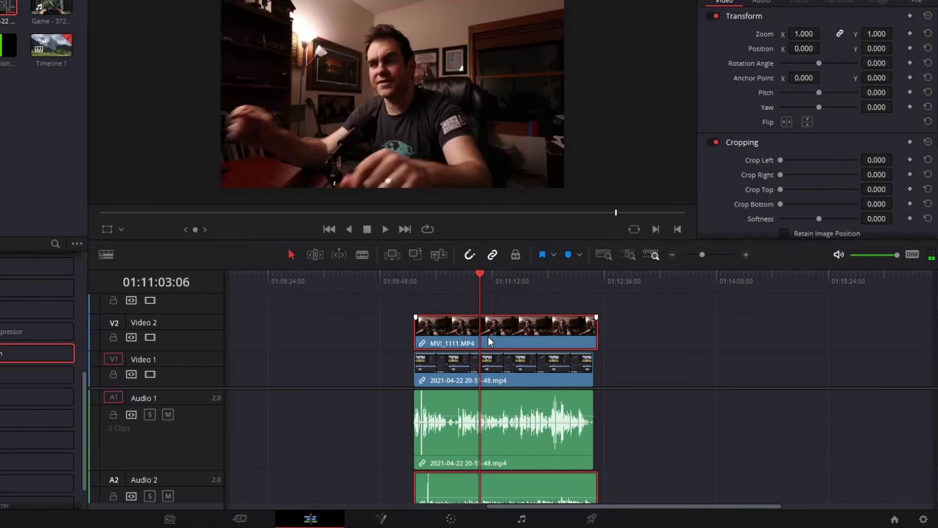
scroll(621, 387, "down", 3)
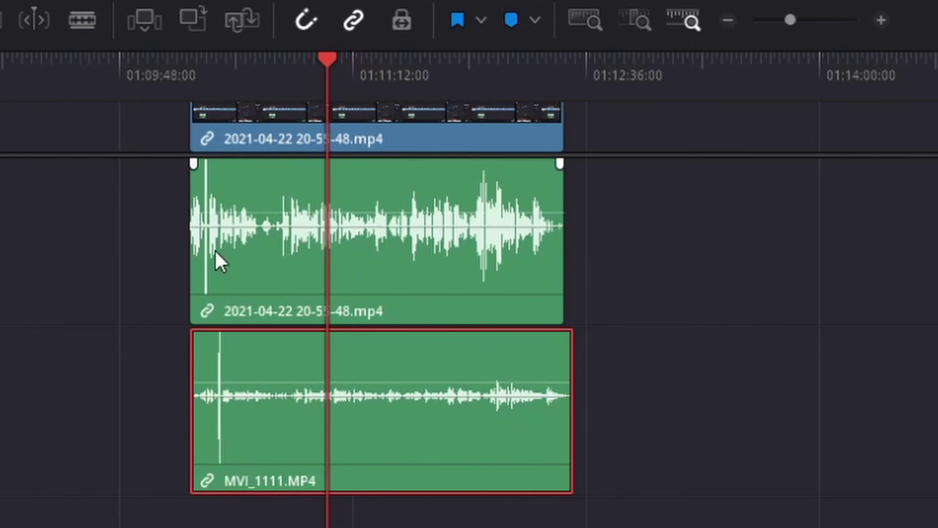
left_click(703, 309)
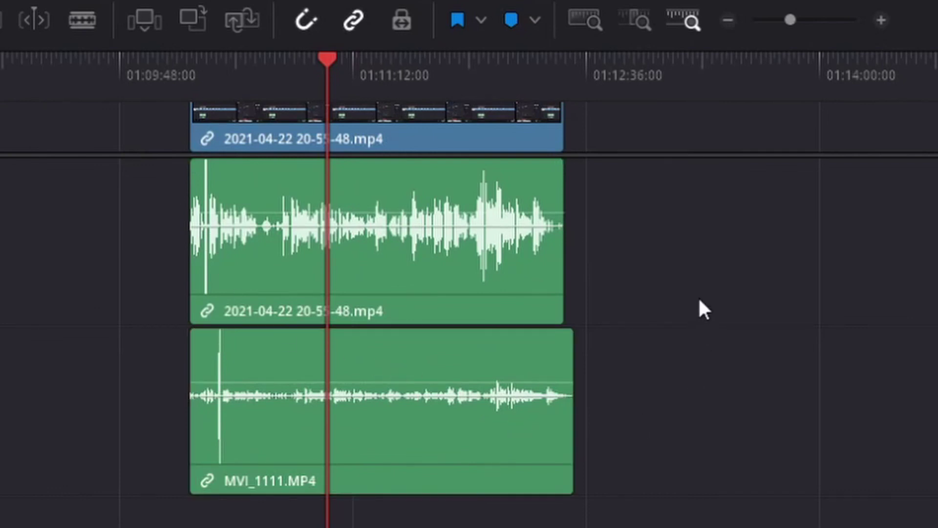
Select MVI_1111.MP4 and both screen-recording clips and apply Auto Align Clips > Based On Waveform
left_click_drag(700, 194, 476, 391)
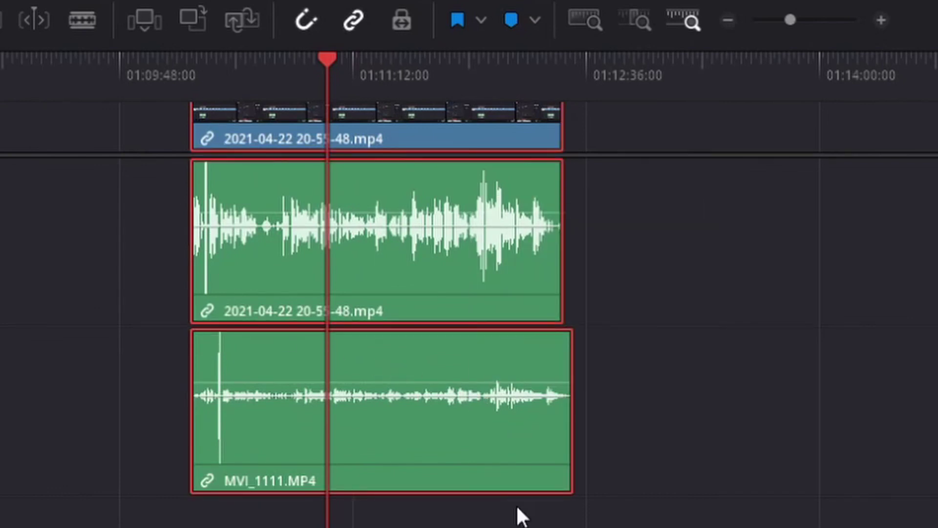
right_click(403, 296)
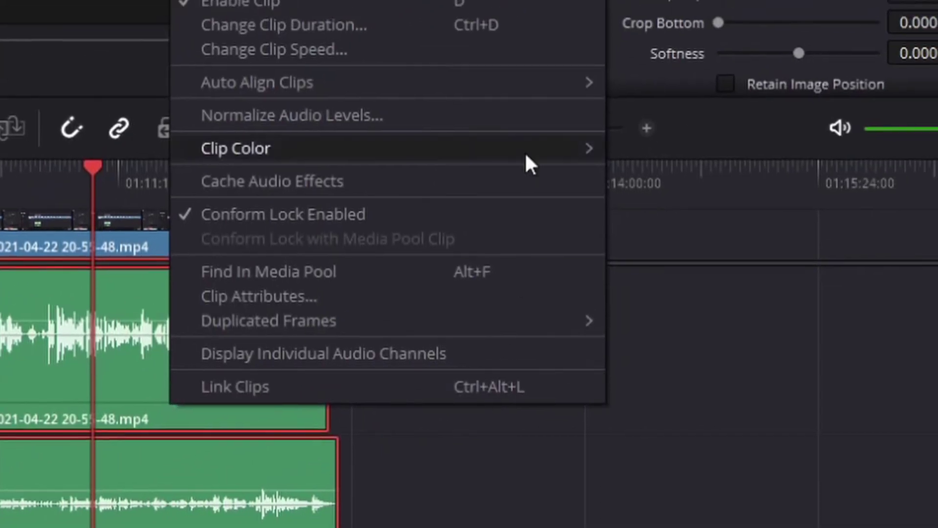
mouse_move(472, 81)
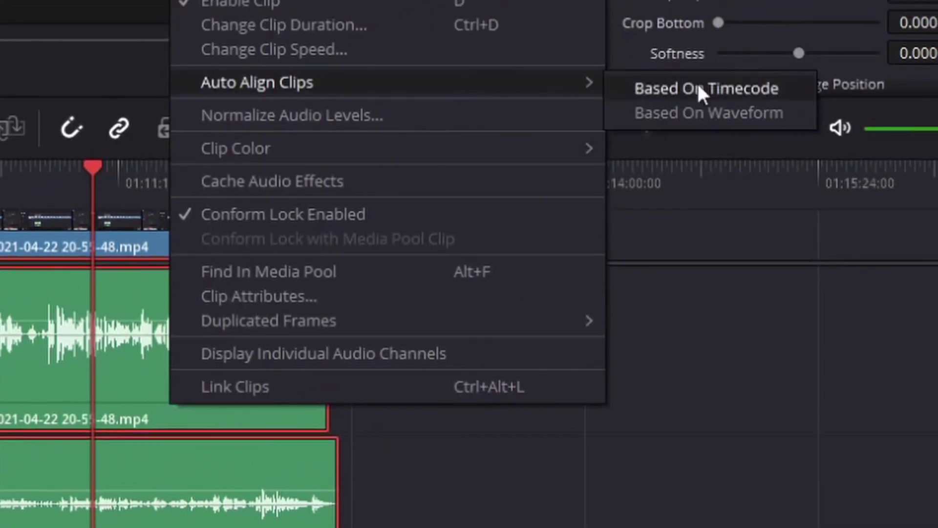
left_click(717, 112)
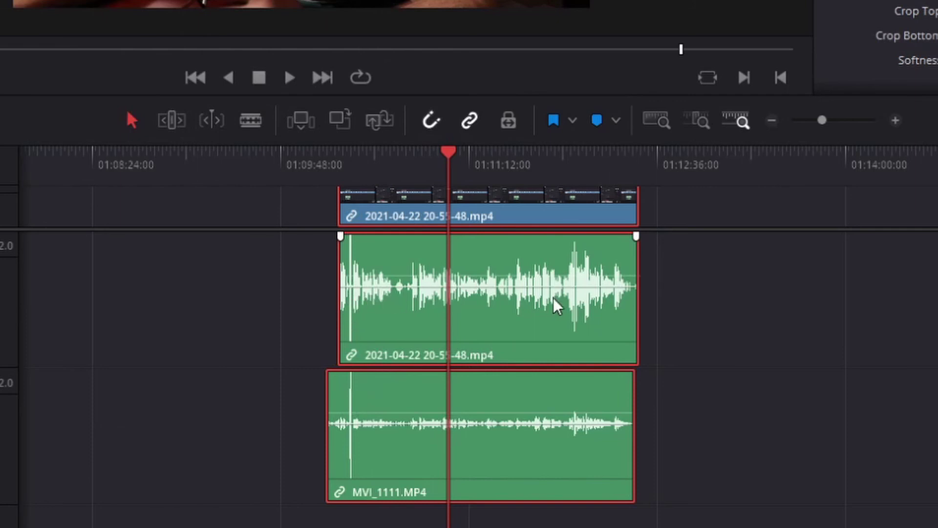
Trim MVI_1111.MP4's overhanging start so it begins with the screen-recording clips
left_click(759, 366)
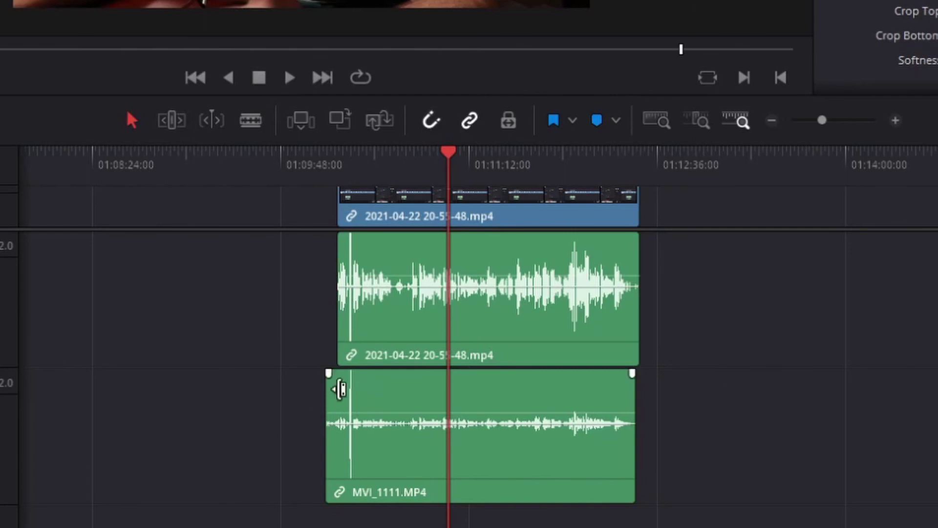
left_click(386, 403)
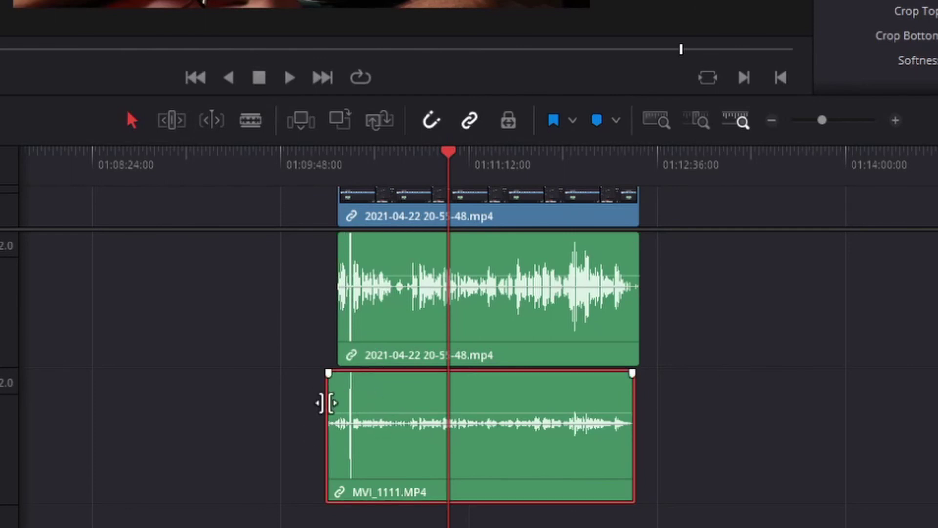